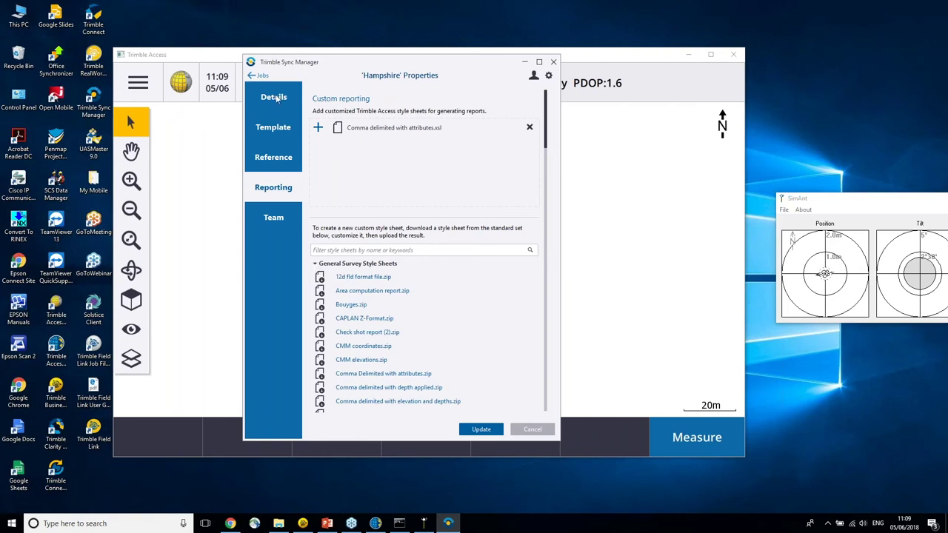
- Leave the Hampshire project properties, switch to Trimble Access and start a survey in MyJob1, accepting the base station
click(260, 78)
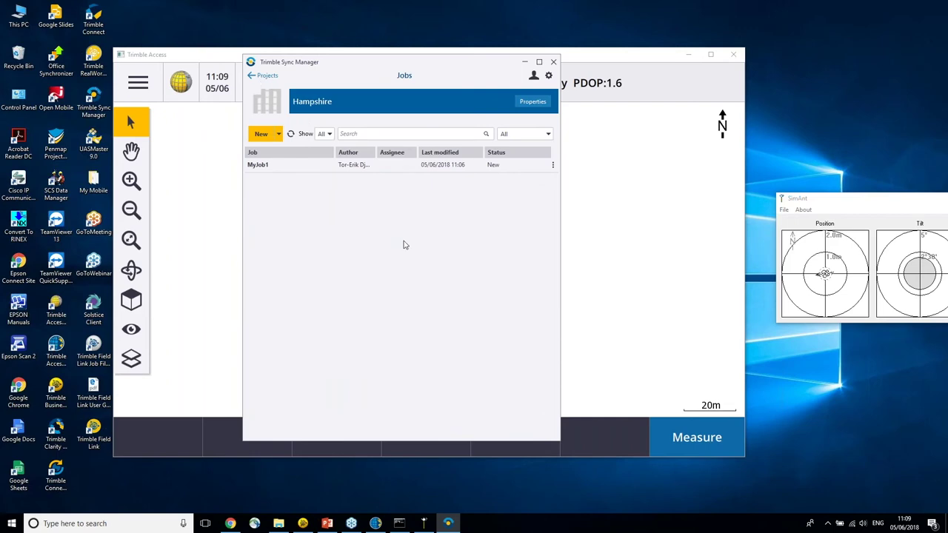
click(200, 204)
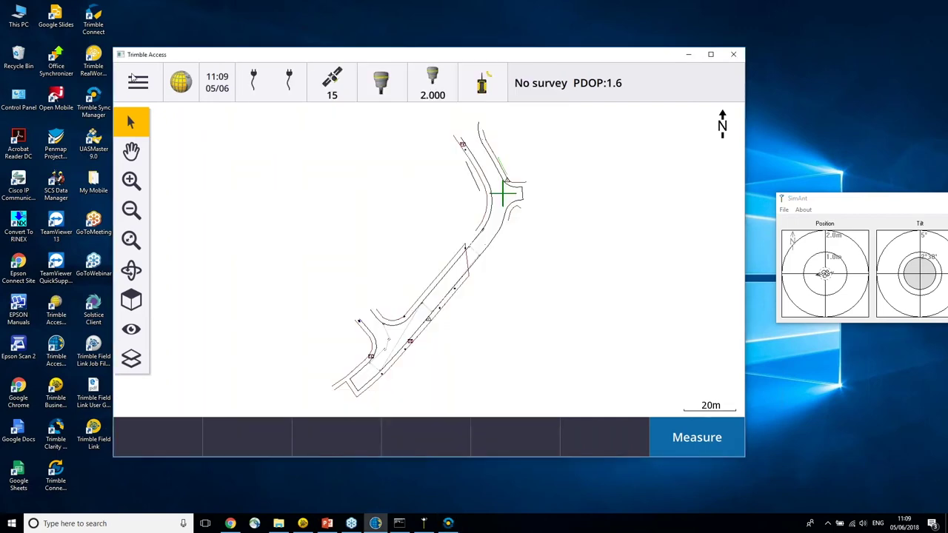
click(136, 84)
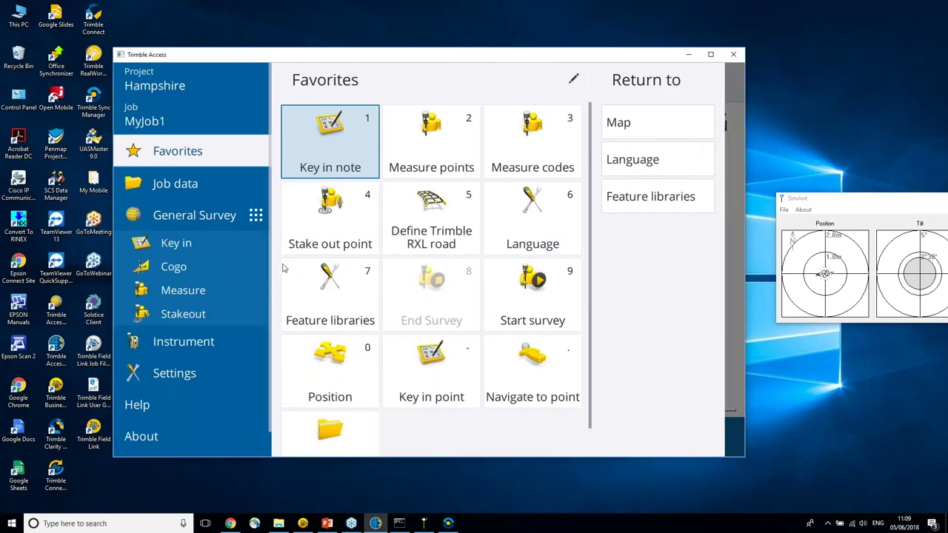
click(516, 295)
click(339, 122)
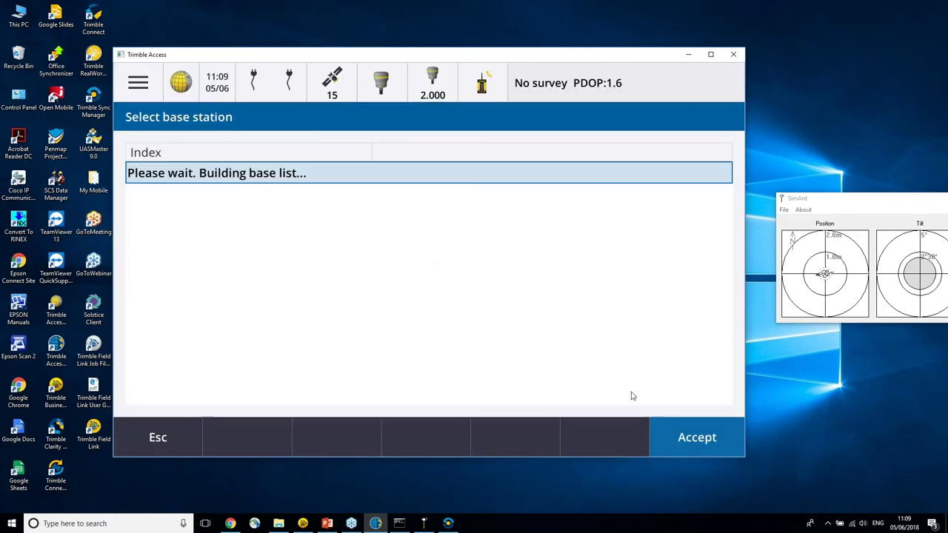
click(679, 448)
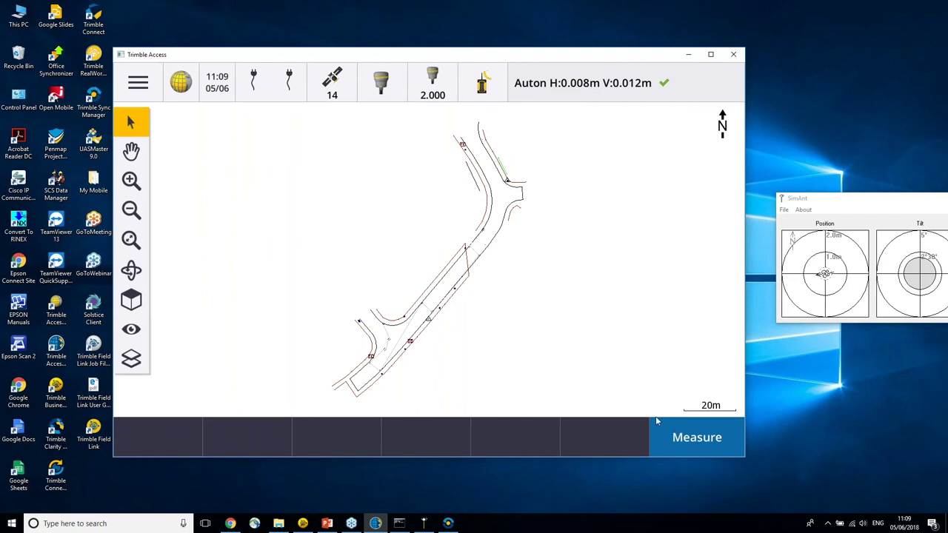
- Measure and store TED24 as a topo point with a 2.000 m antenna height
click(696, 440)
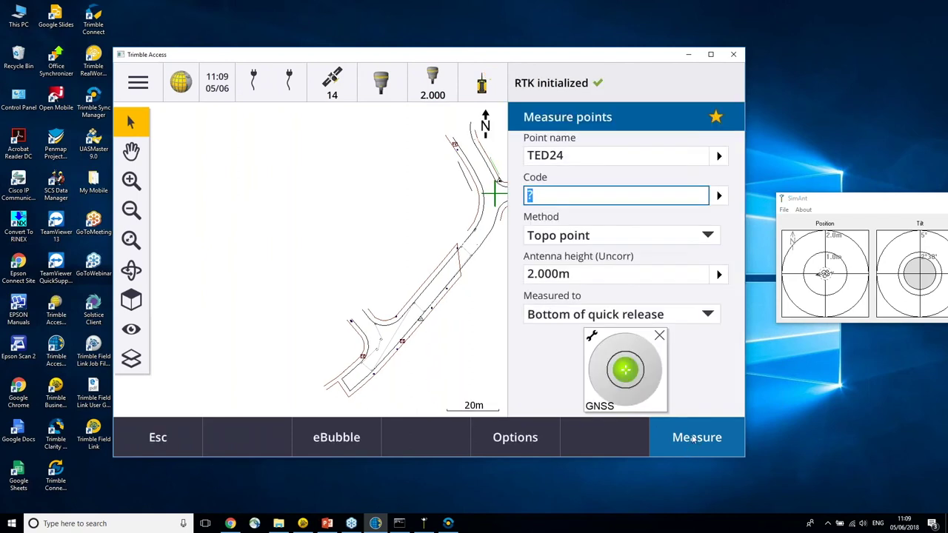
click(694, 437)
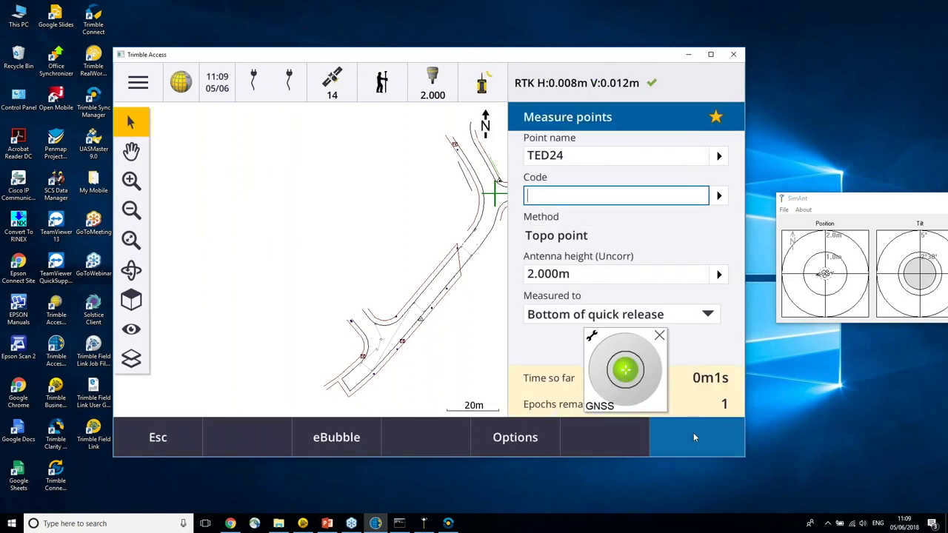
click(695, 437)
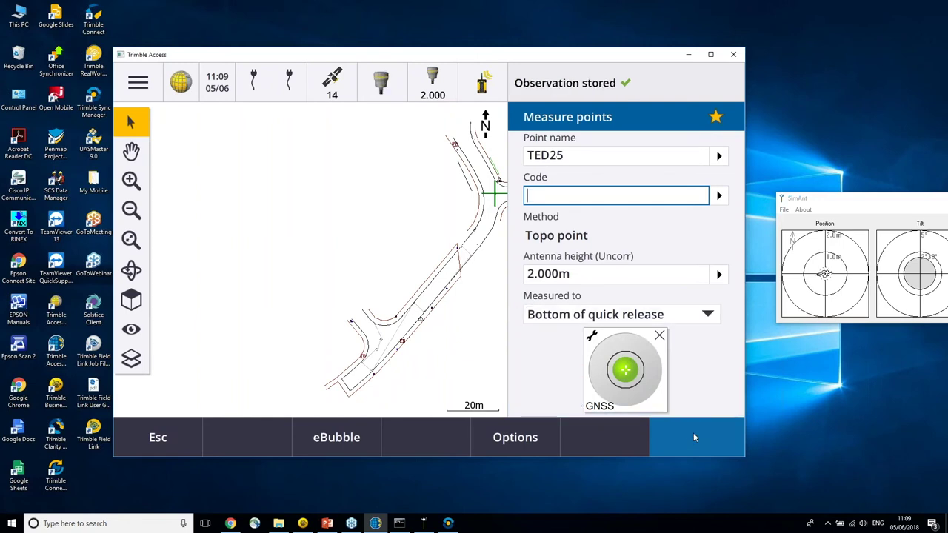
- Move the simulated antenna north-west in SimAnt, and measure and store topo point TED25
click(806, 257)
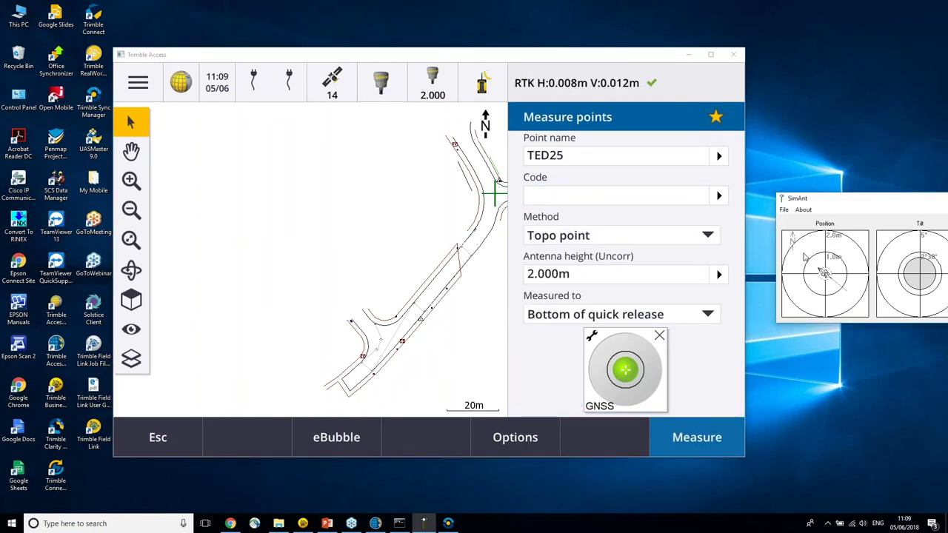
click(694, 438)
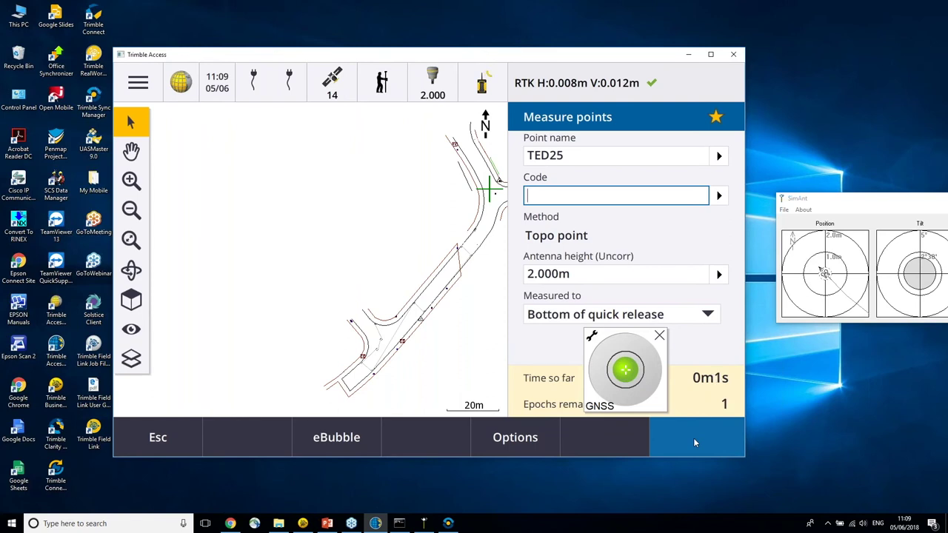
click(696, 441)
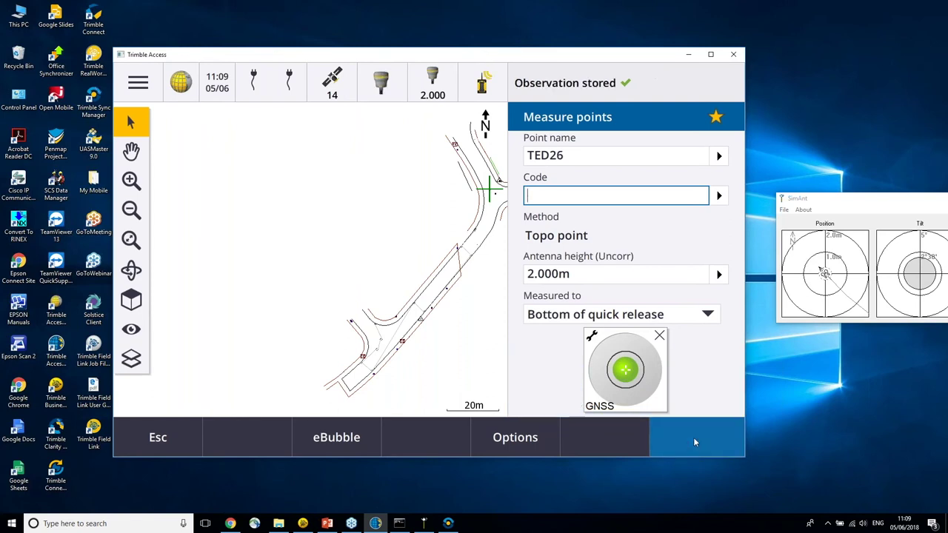
- Open the Hampshire project's job list and set MyJob1's status to In progress
click(140, 83)
click(148, 121)
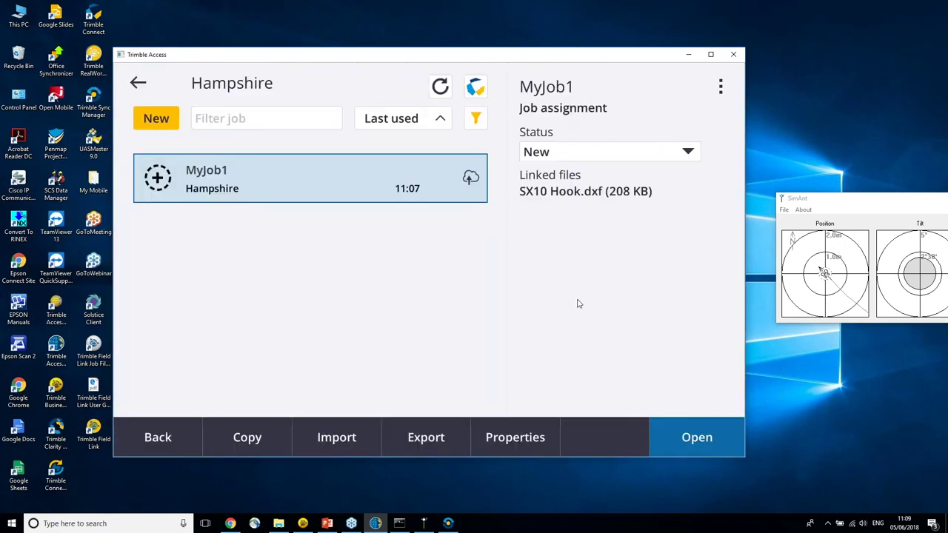
click(688, 153)
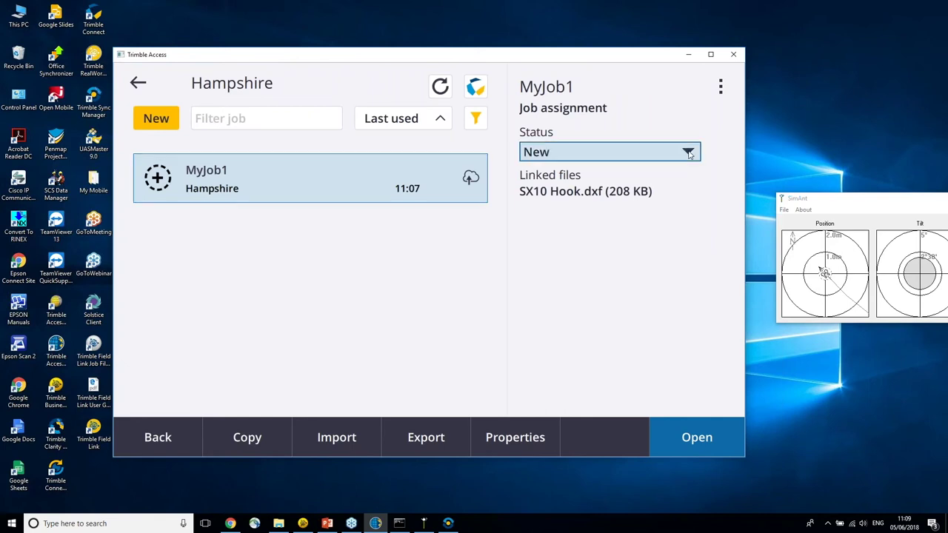
click(625, 205)
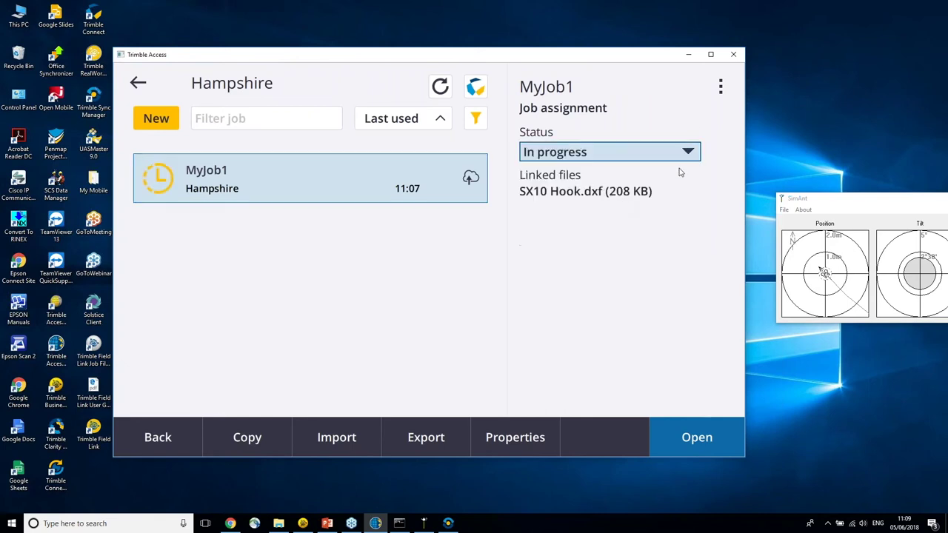
- Set MyJob1's status to Field work complete
click(719, 86)
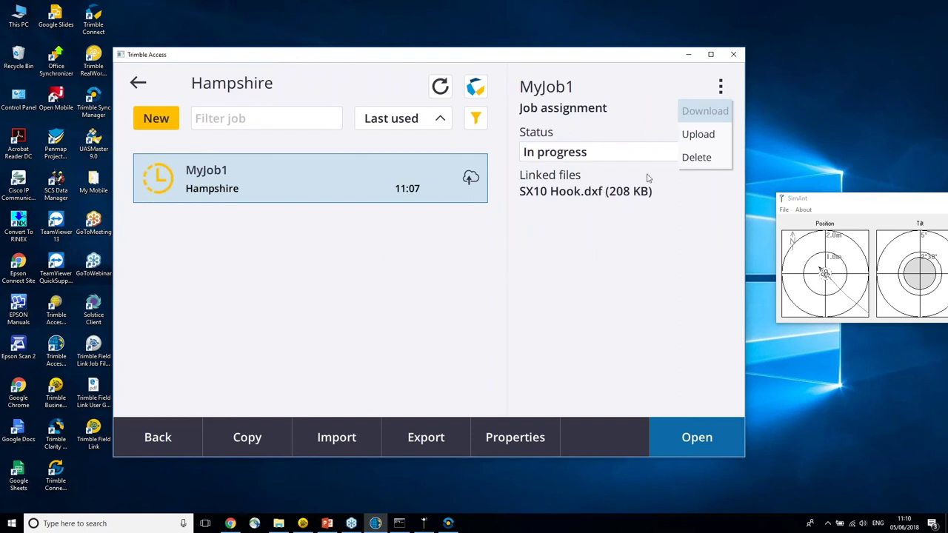
click(649, 121)
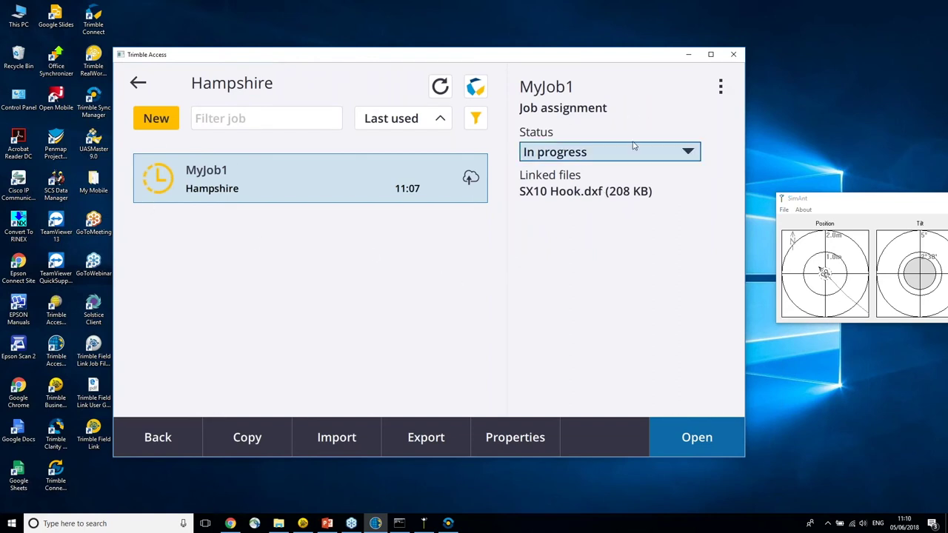
click(686, 155)
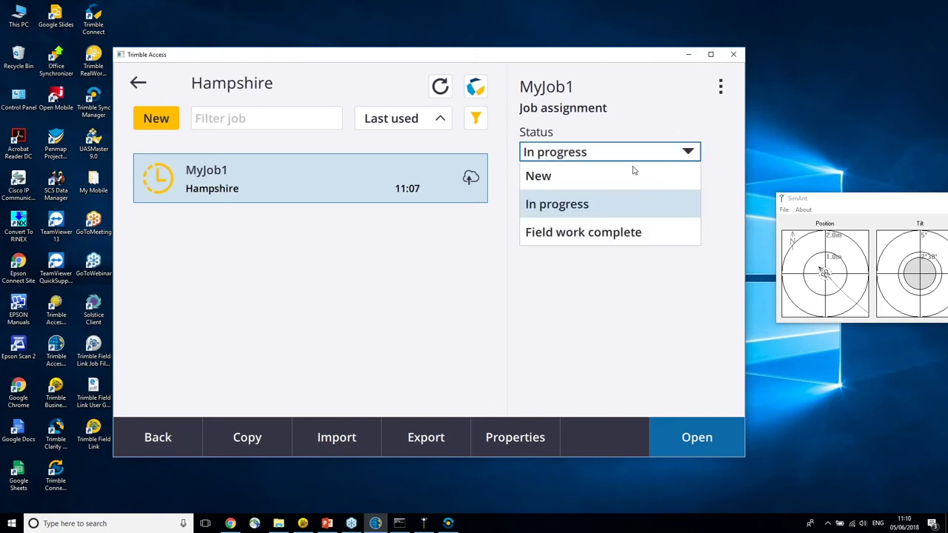
click(589, 234)
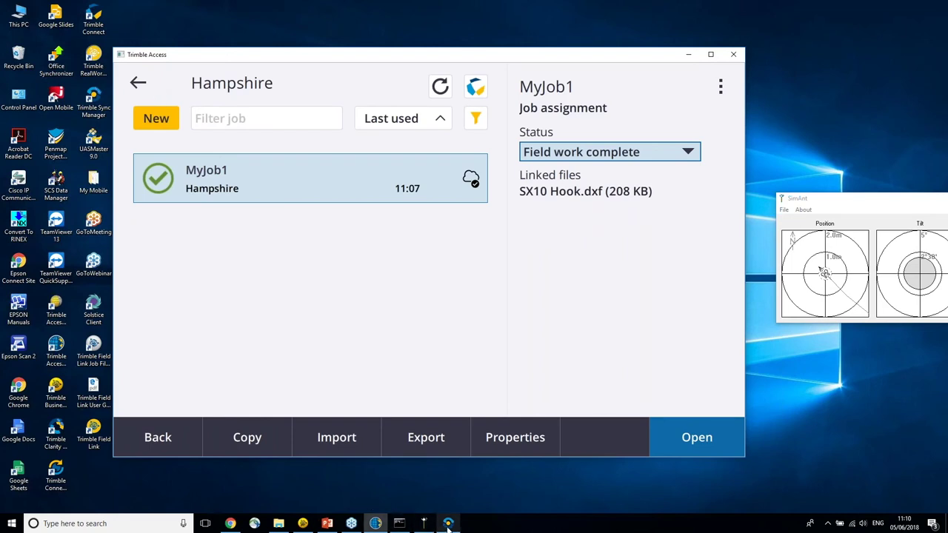
- Switch to Trimble Sync Manager, refresh the Hampshire job list and check MyJob1's status
click(378, 524)
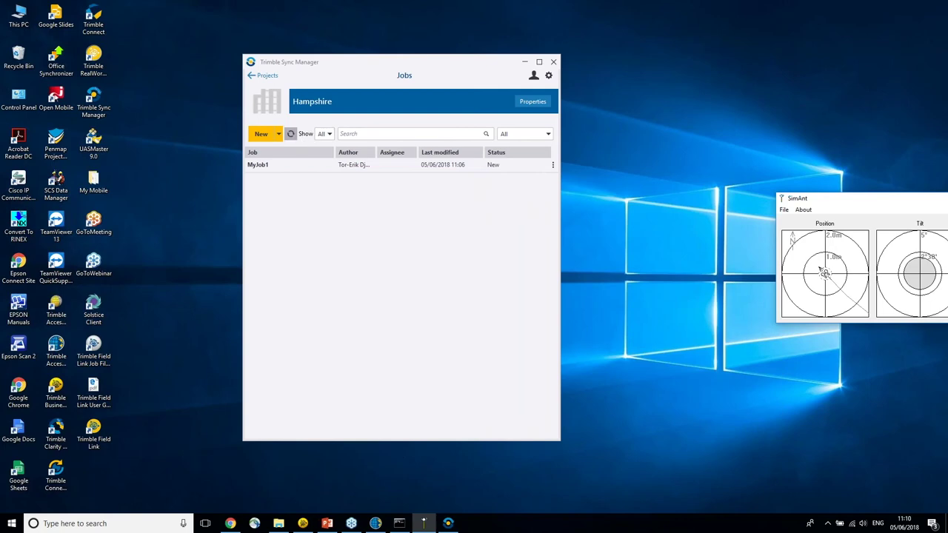
click(292, 135)
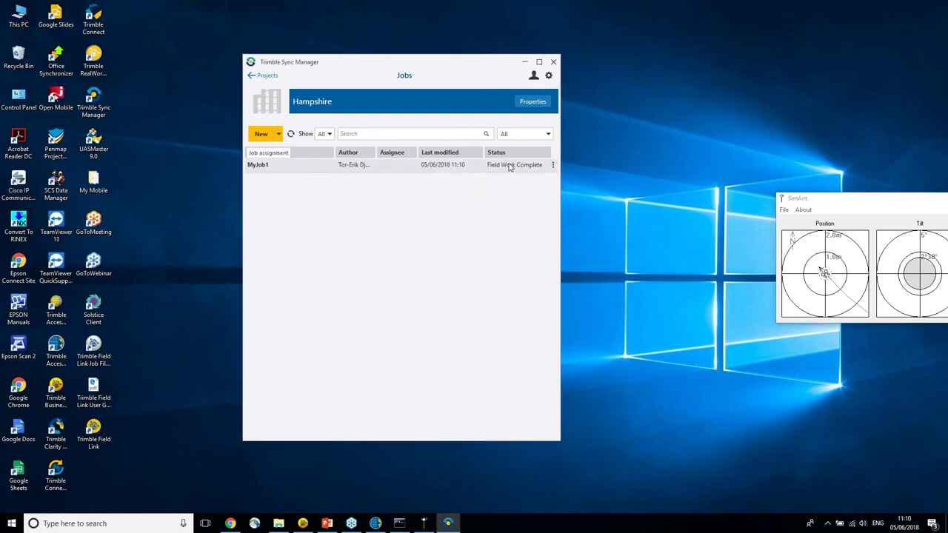
double_click(309, 170)
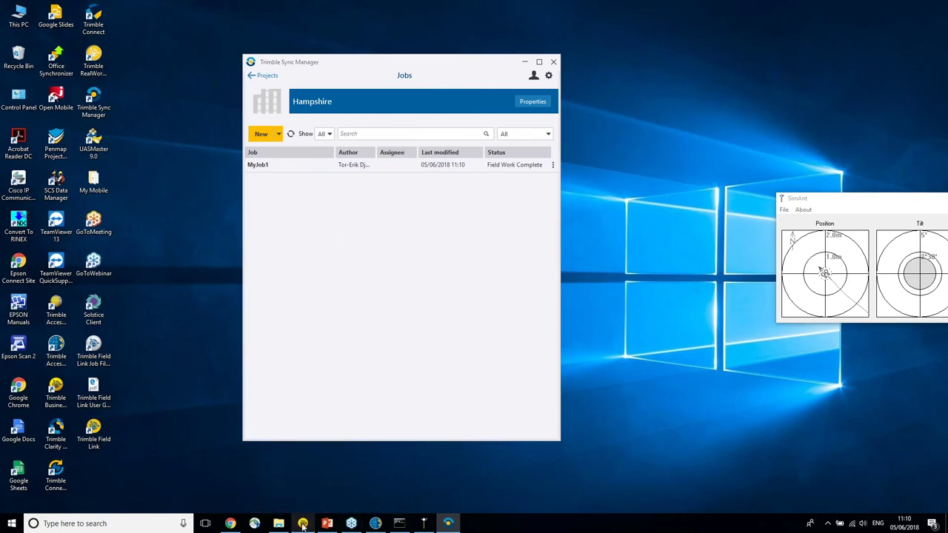
- Switch to Trimble Business Center, start Trimble Sync and select the whole surface with its points and lines, keeping points as Embed in Job
click(303, 524)
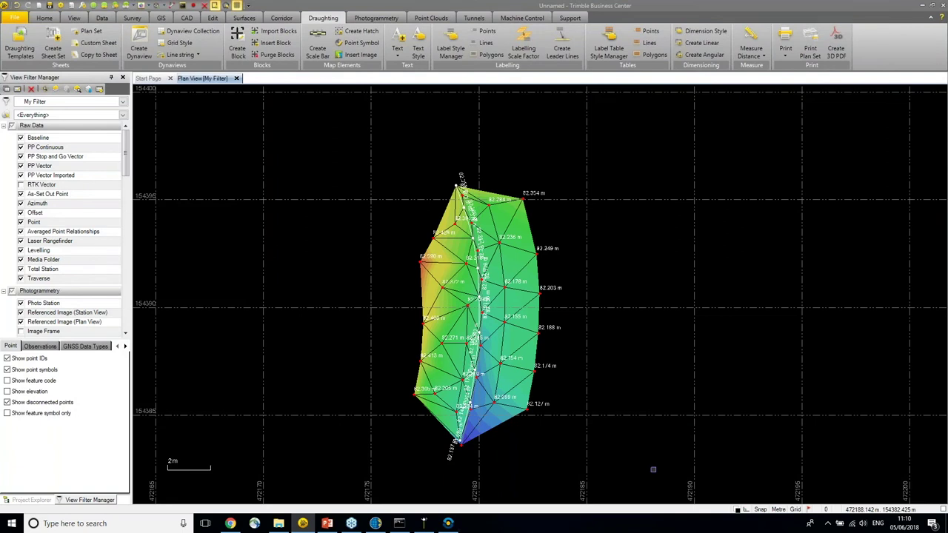
click(44, 18)
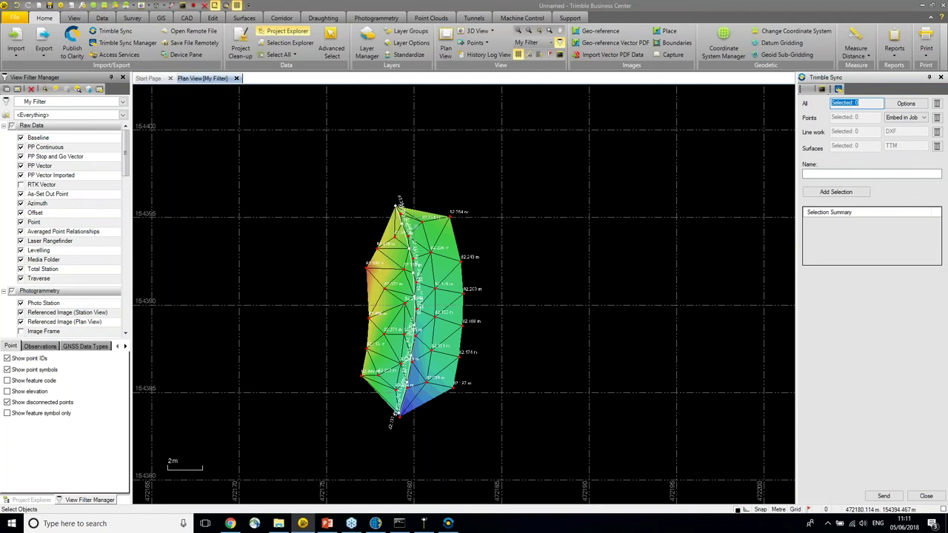
drag(237, 160, 538, 468)
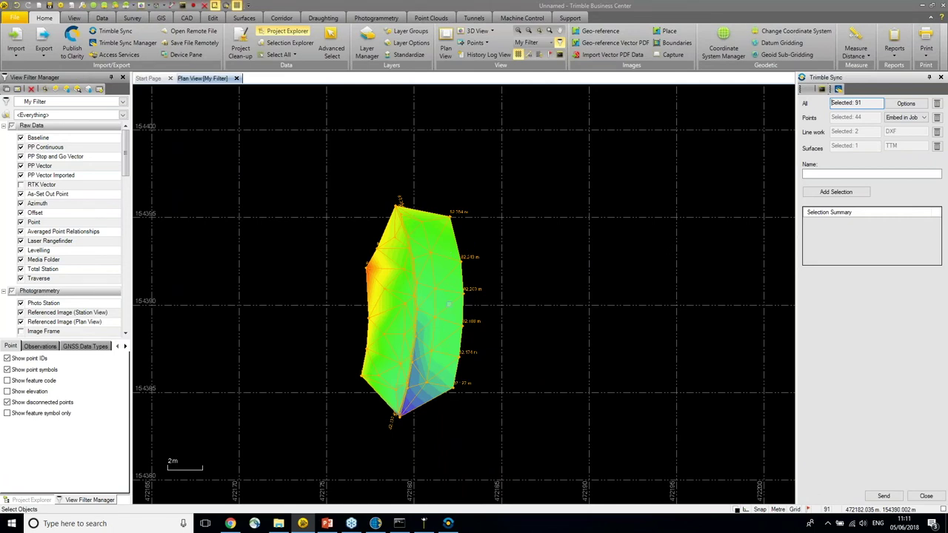
click(923, 119)
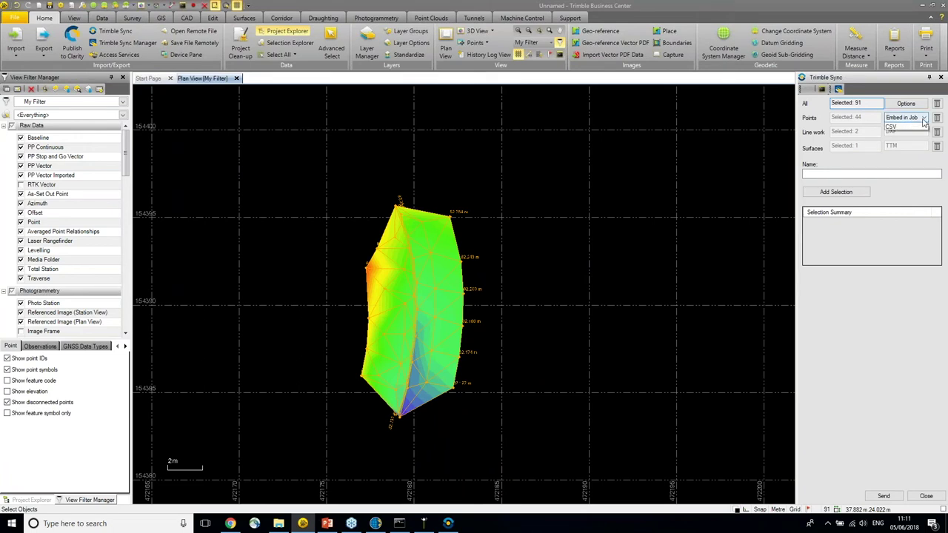
click(919, 126)
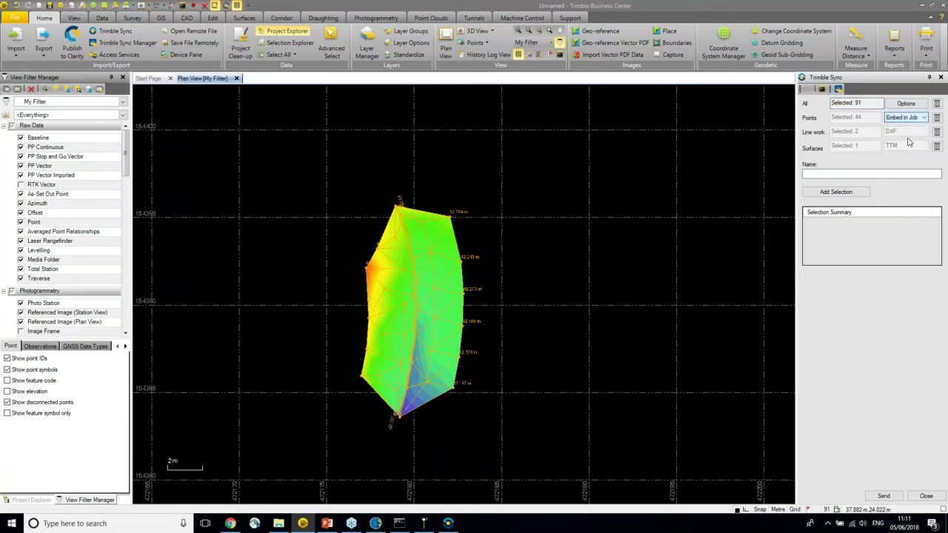
- Add the selected data to the sync summary under the name HH and send it to Trimble Sync Manager
click(835, 173)
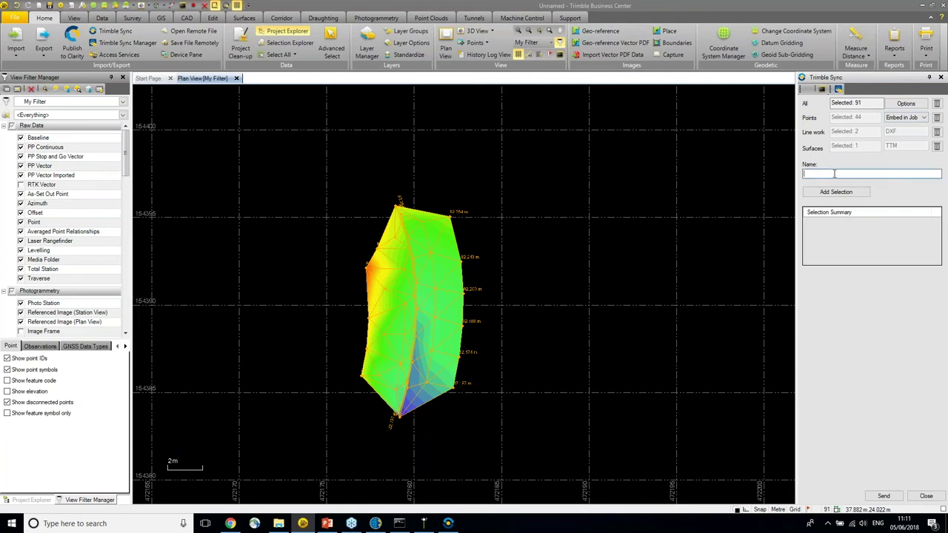
text(HH)
click(837, 192)
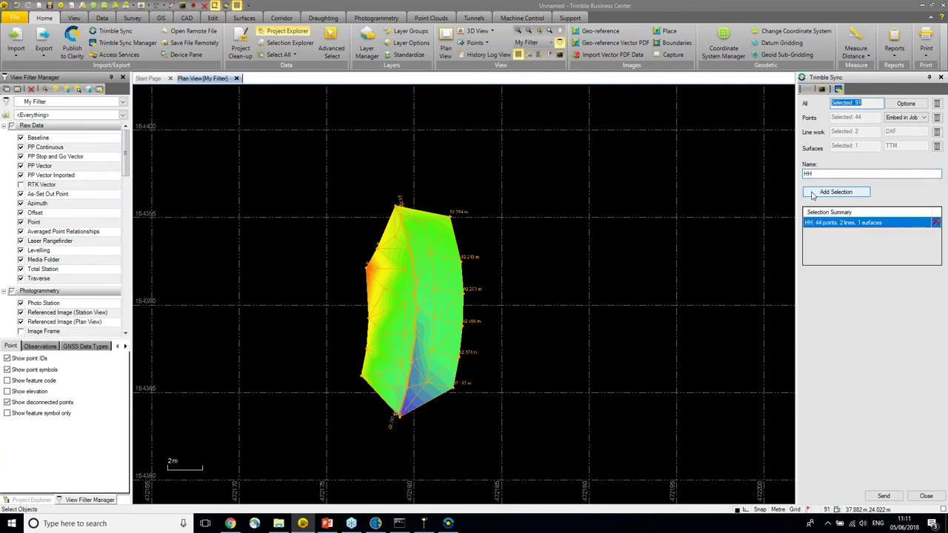
click(884, 497)
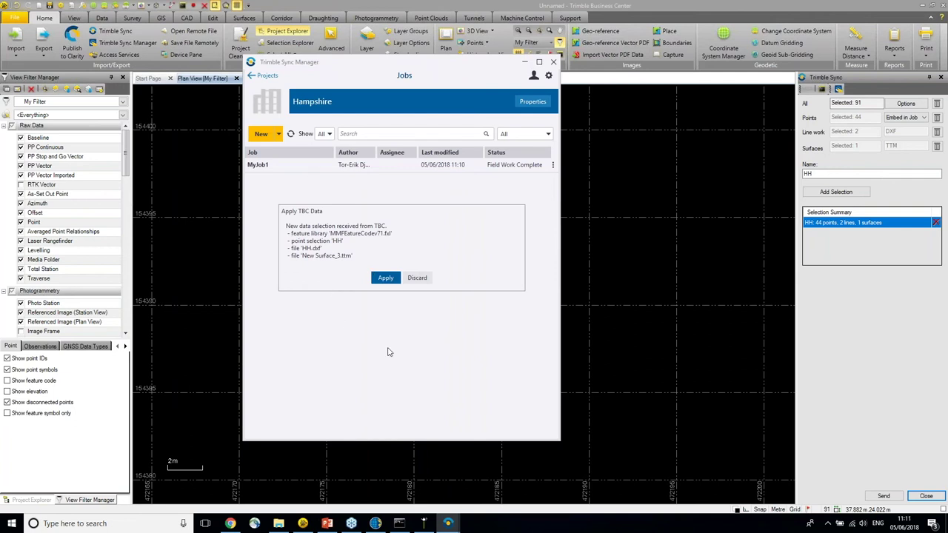
- Apply the received TBC data to a new job in the Hampshire project and name the job MyJob2
click(385, 280)
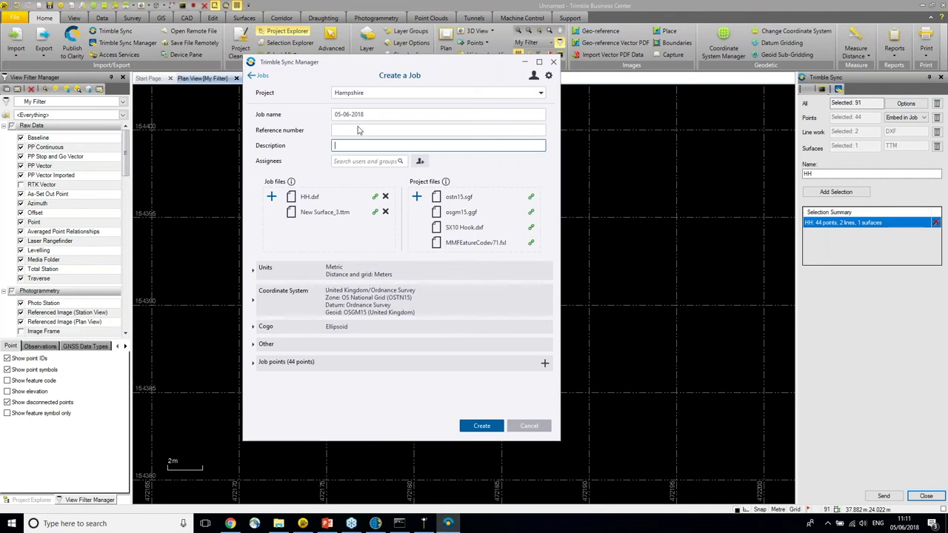
drag(370, 114, 333, 114)
text(MyJob2)
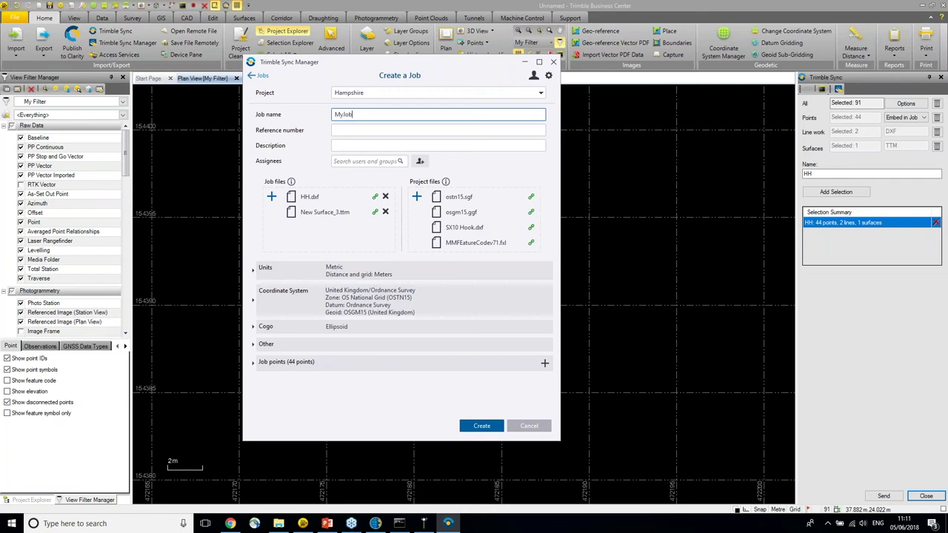
- Set the job's Cogo distances to Ground and create MyJob2
click(364, 332)
click(535, 346)
click(356, 373)
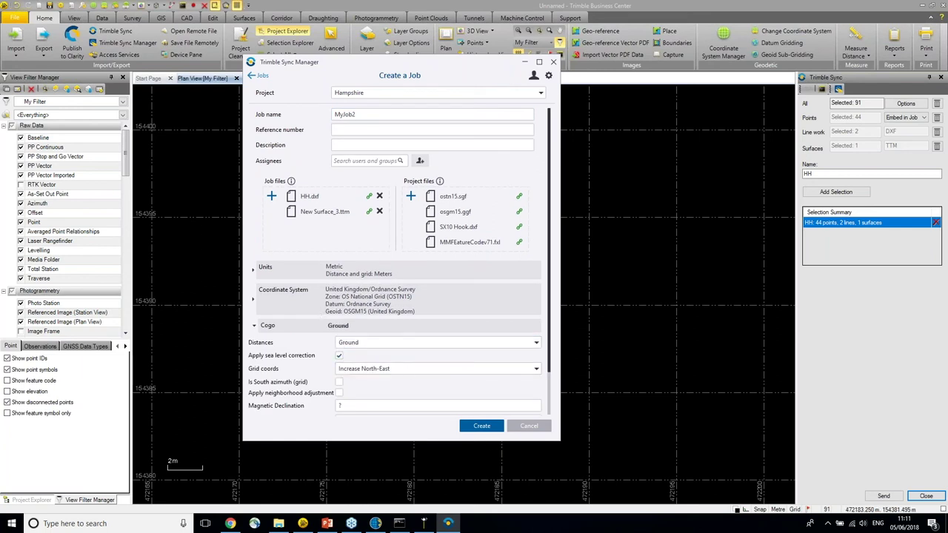
click(482, 427)
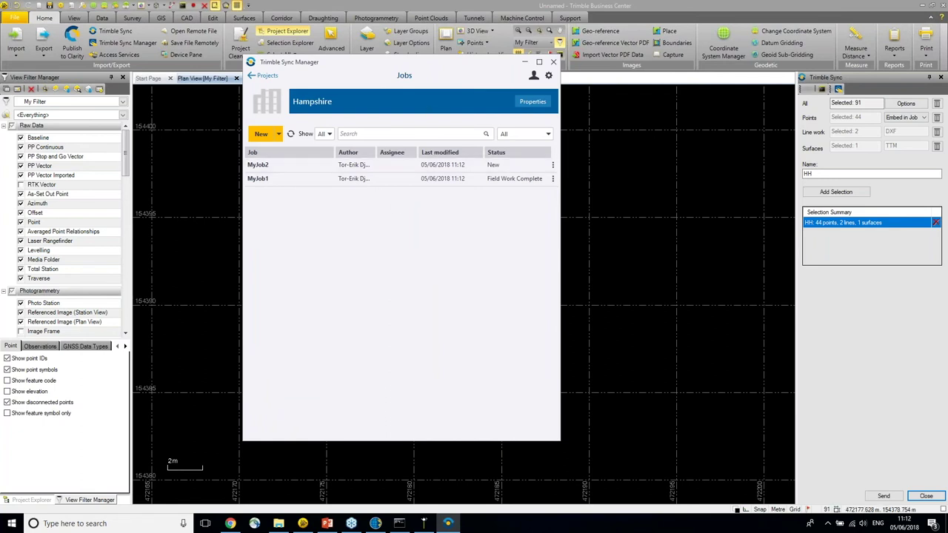
- Switch to Trimble Access and download and open MyJob2 from the Hampshire project, leaving the receiver powered on
click(376, 524)
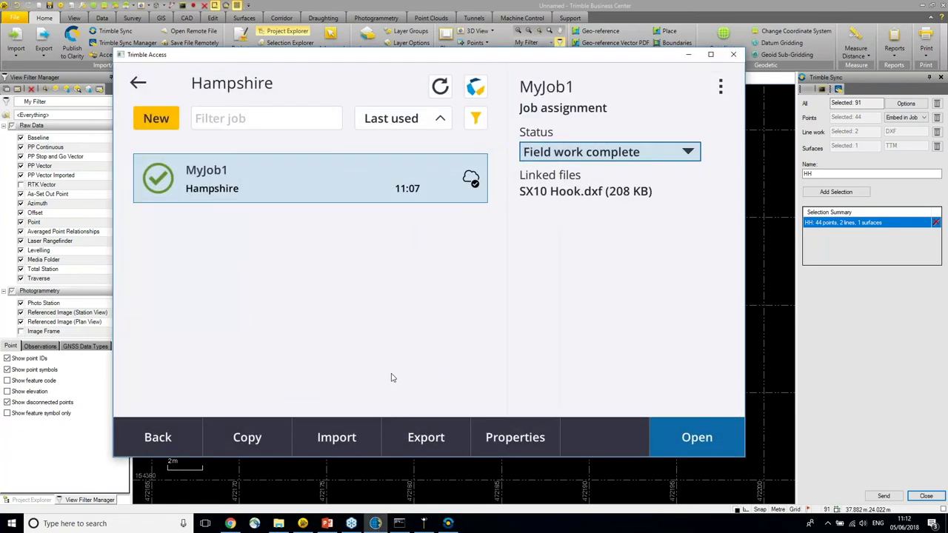
click(137, 85)
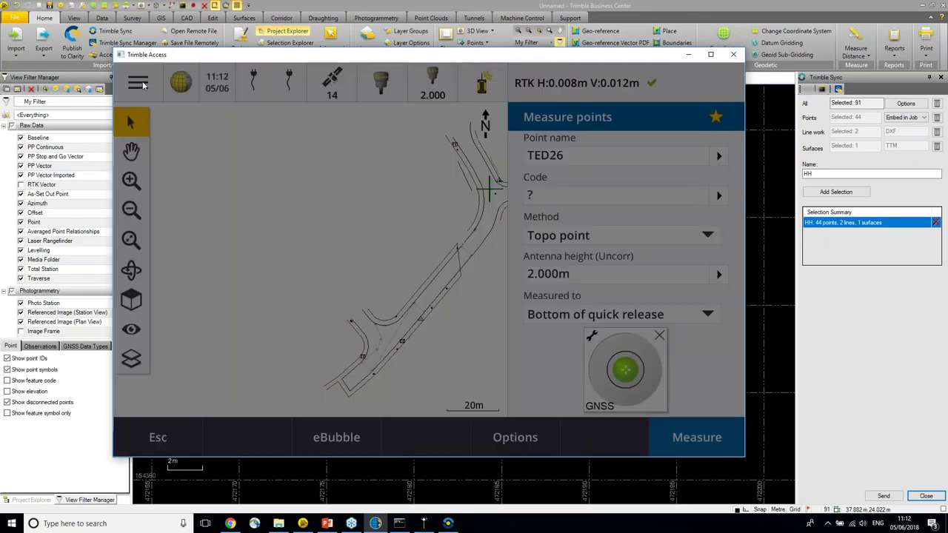
click(139, 83)
click(155, 89)
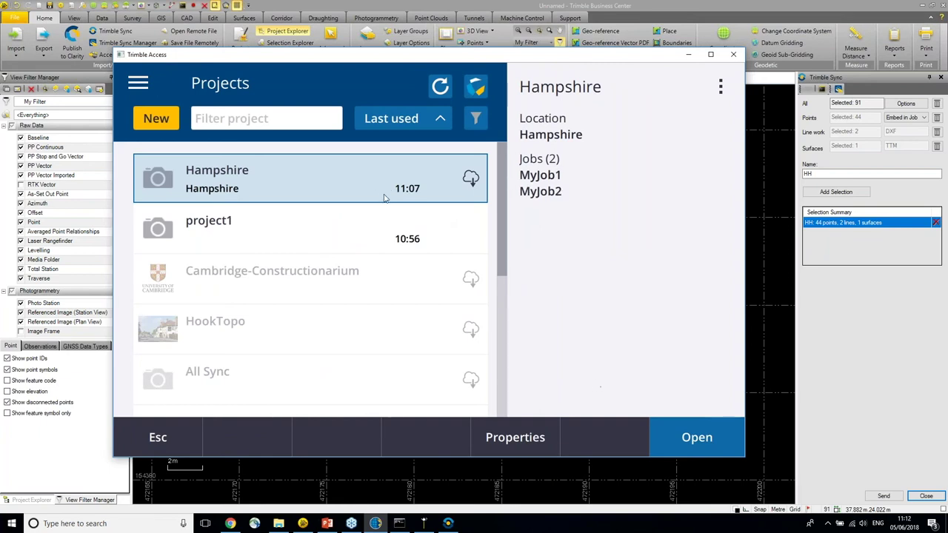
click(693, 448)
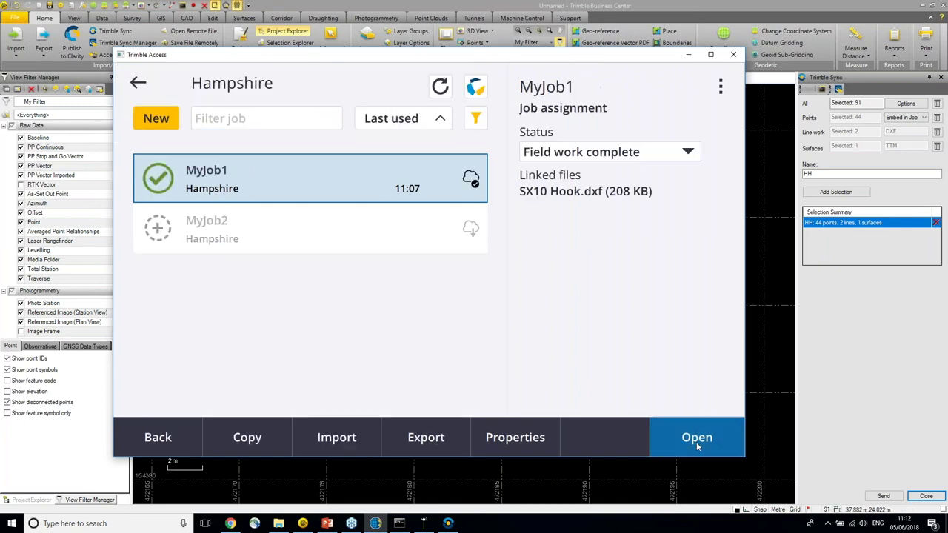
click(413, 234)
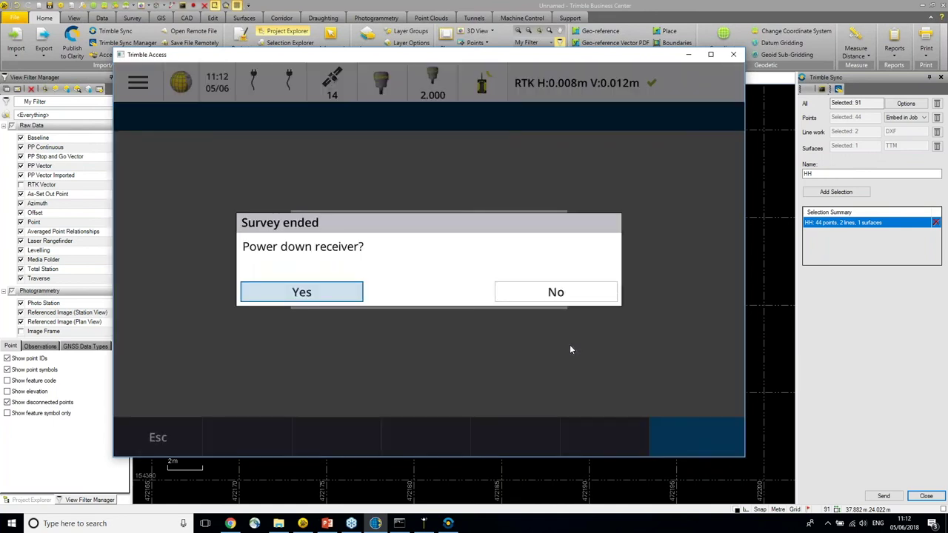
click(557, 292)
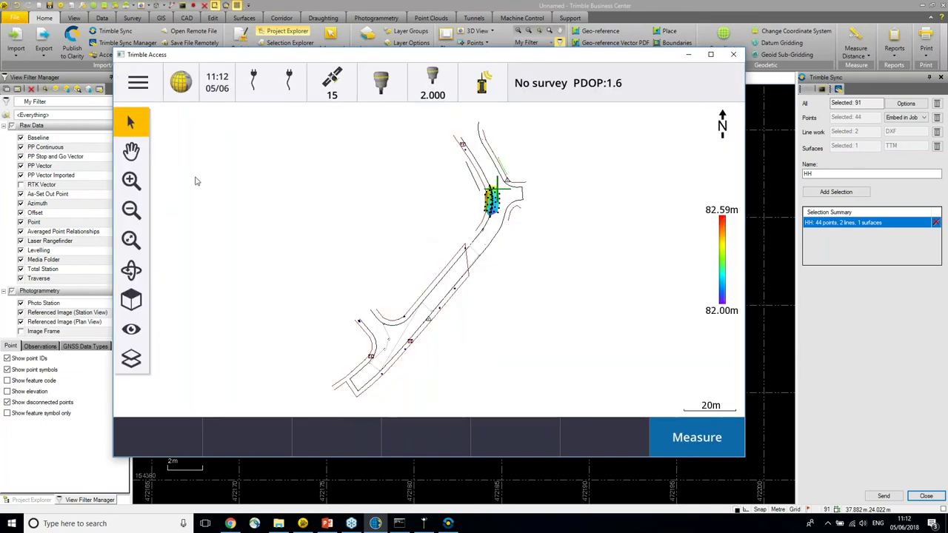
- Examine the colour-shaded surface with its points and linework up close in the MyJob2 map
click(131, 151)
drag(418, 196, 362, 242)
click(130, 181)
click(131, 181)
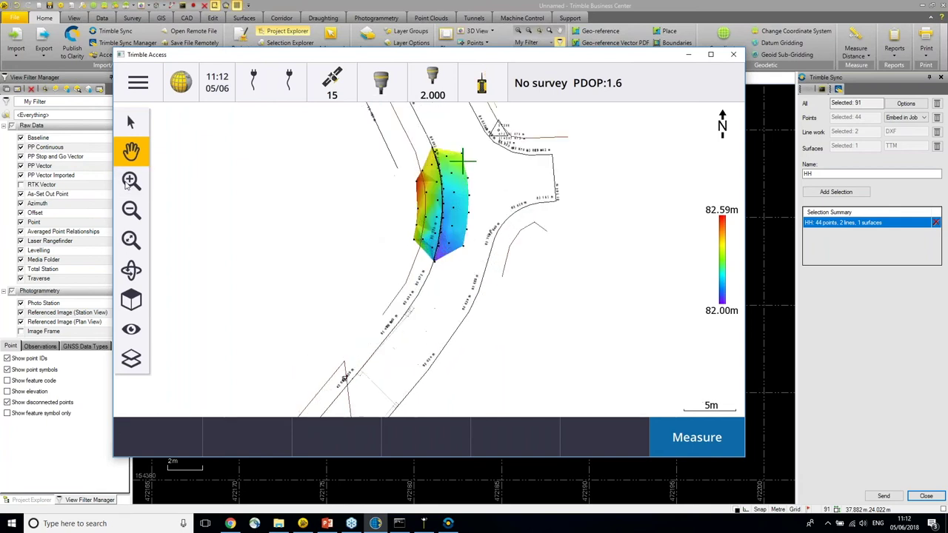
drag(344, 190, 326, 254)
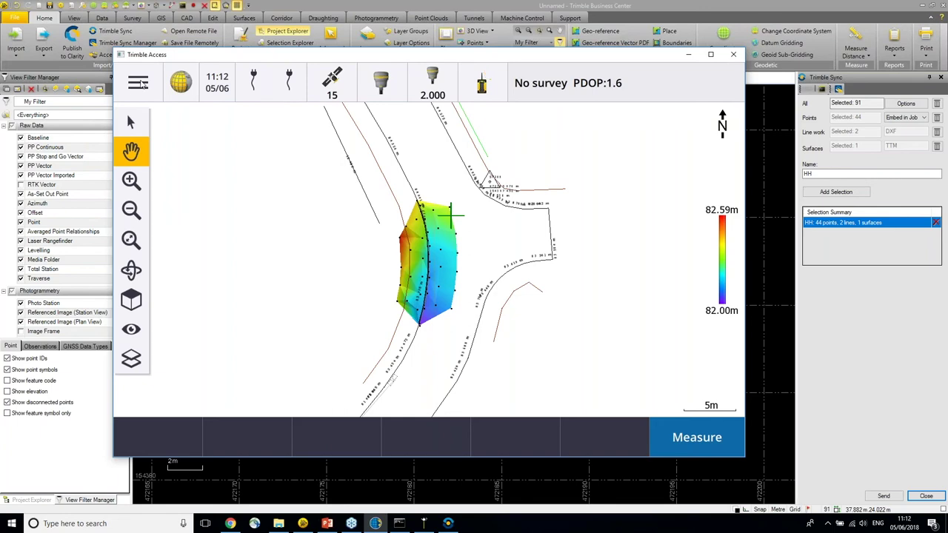
click(141, 86)
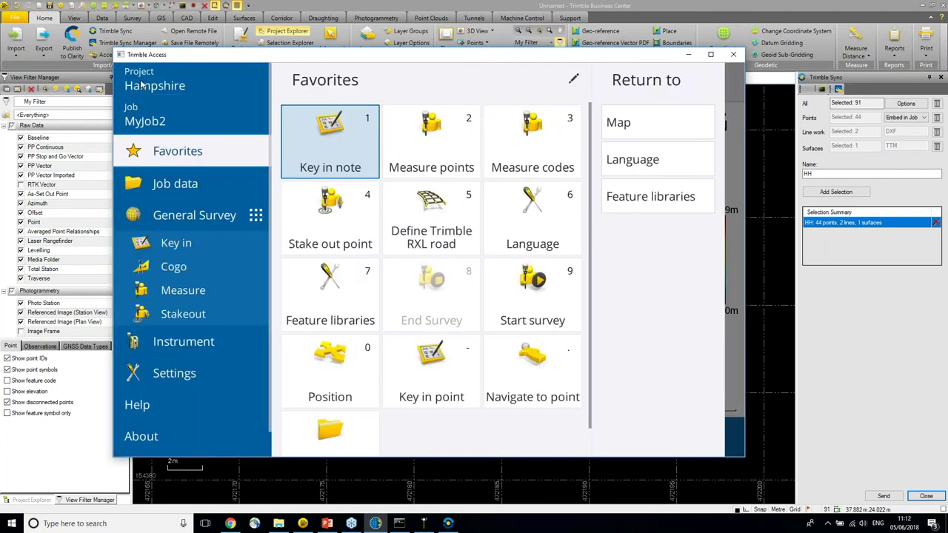
click(941, 140)
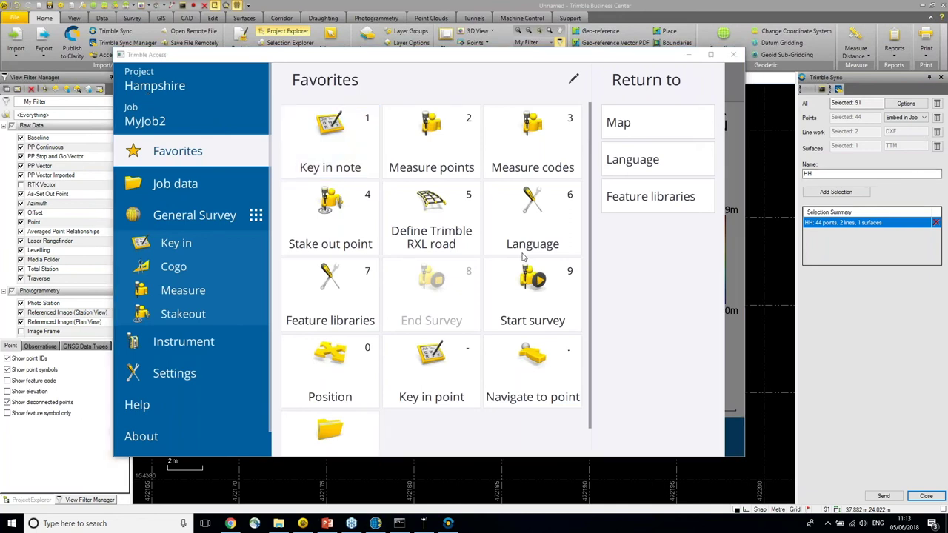